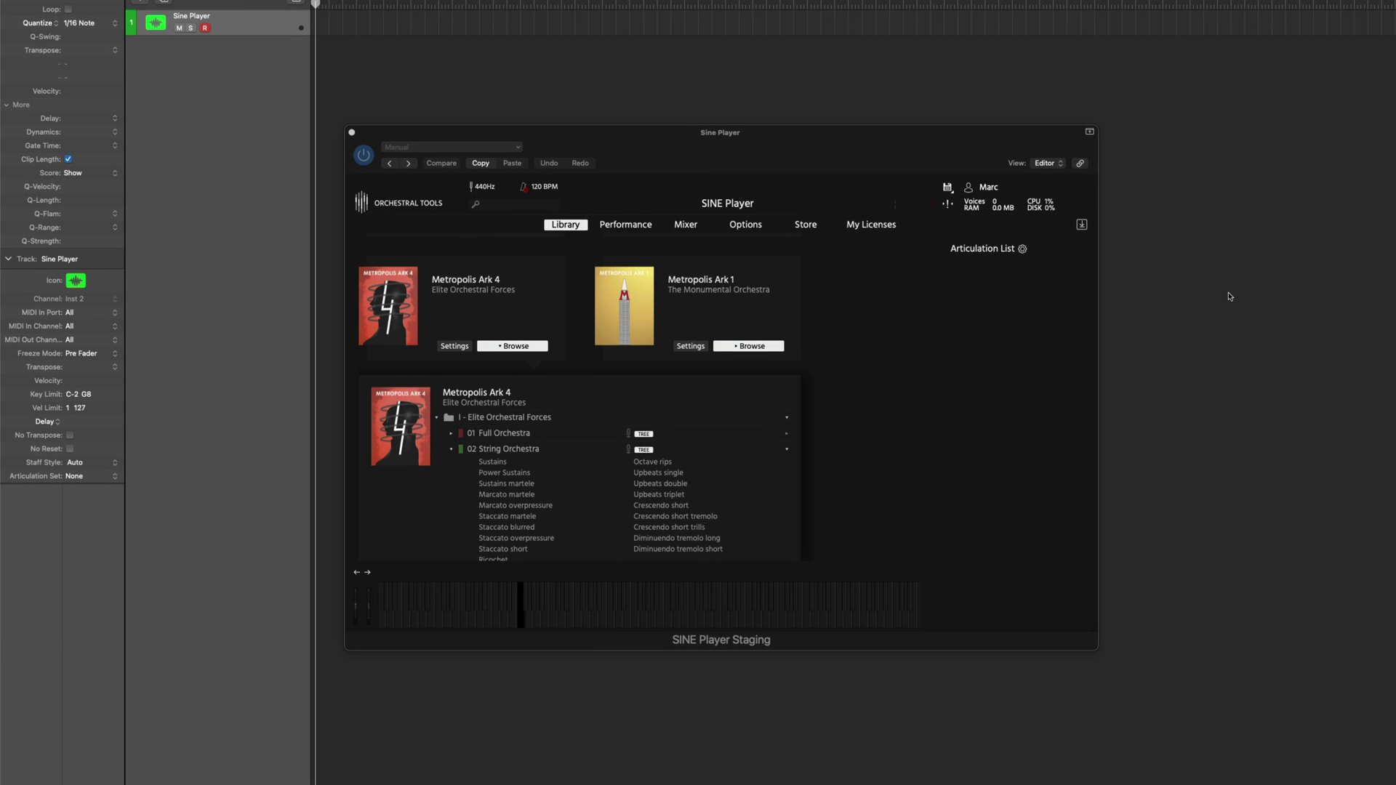
- Drag Metropolis Ark 4's '02 String Orchestra' patch into the Articulation List
click(1230, 296)
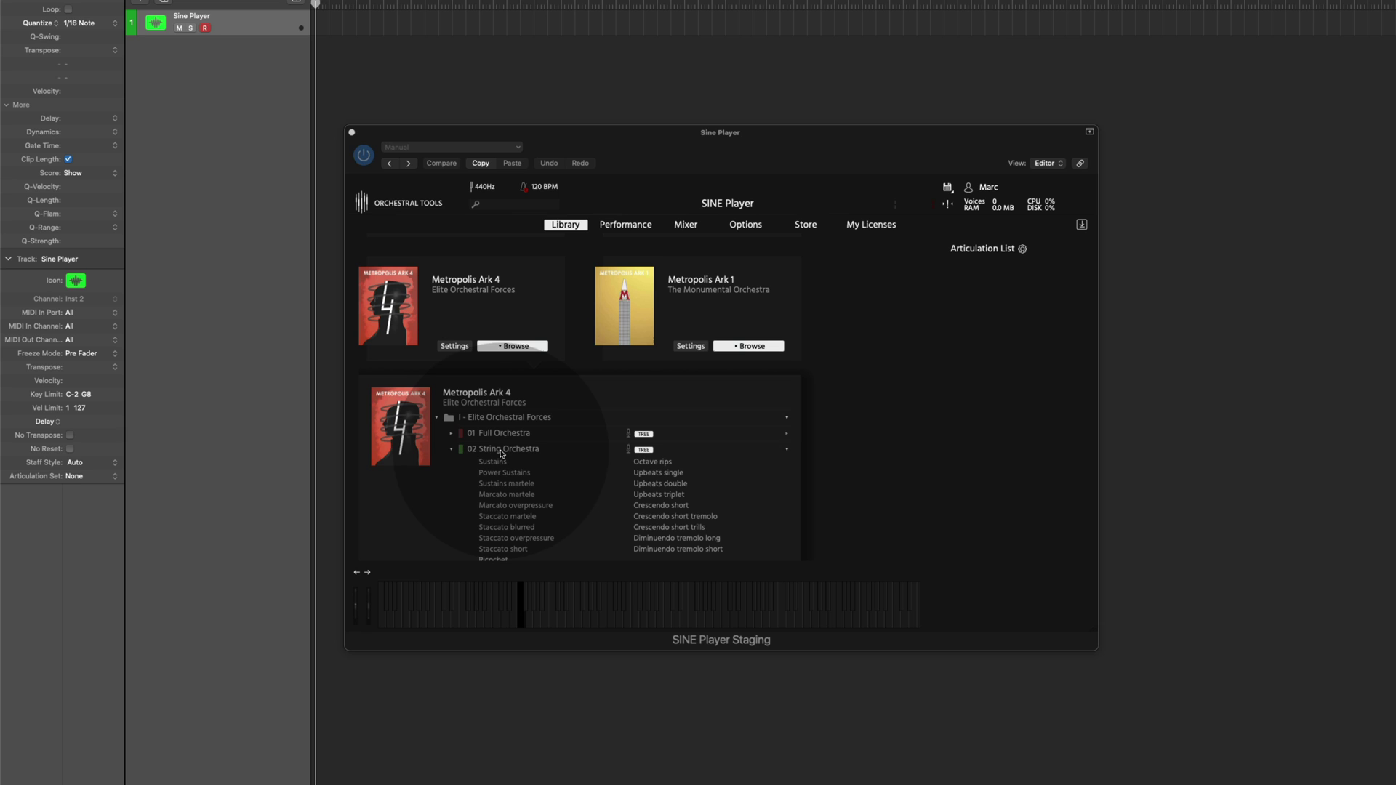
drag(501, 453, 972, 371)
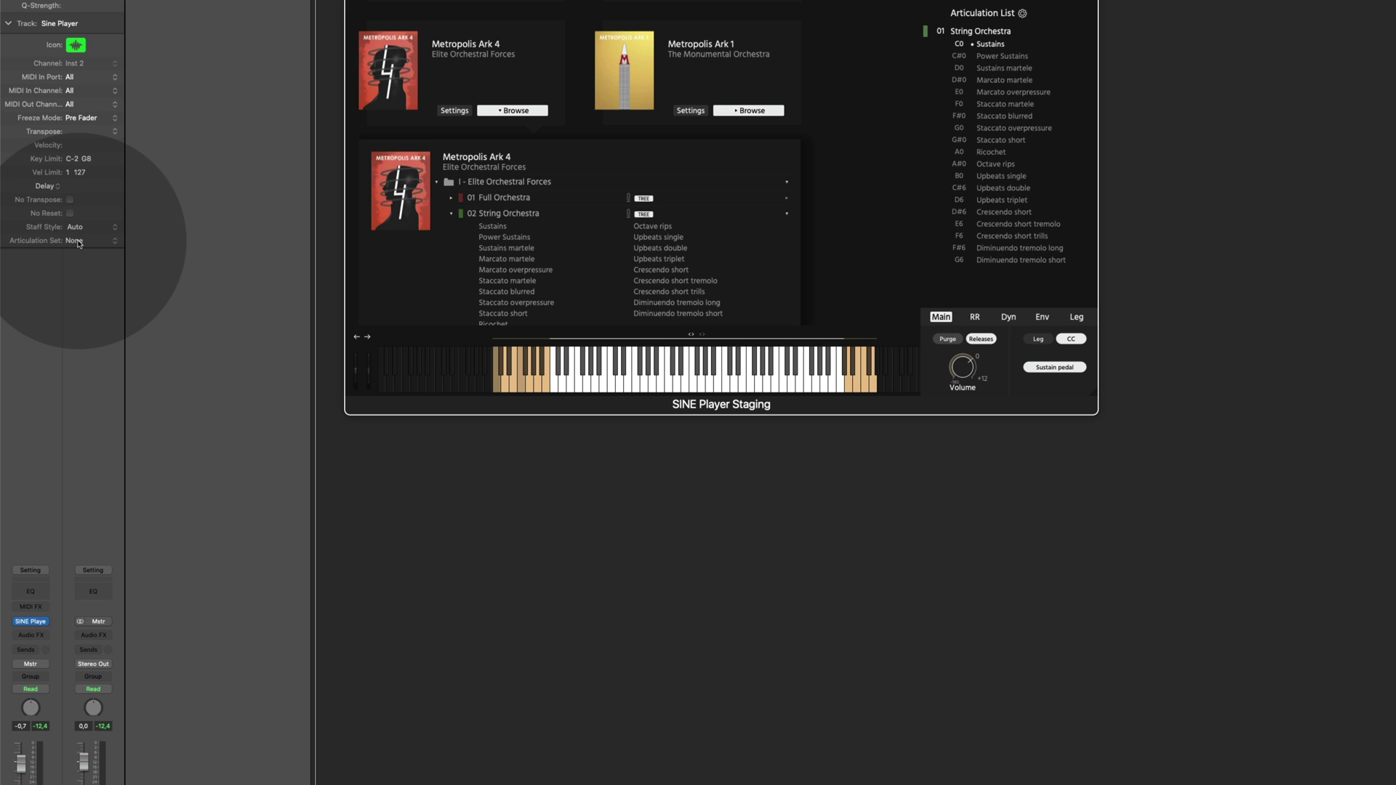
- Assign the OTMA4S String Orchestra Art Conductor articulation set to the track
click(74, 240)
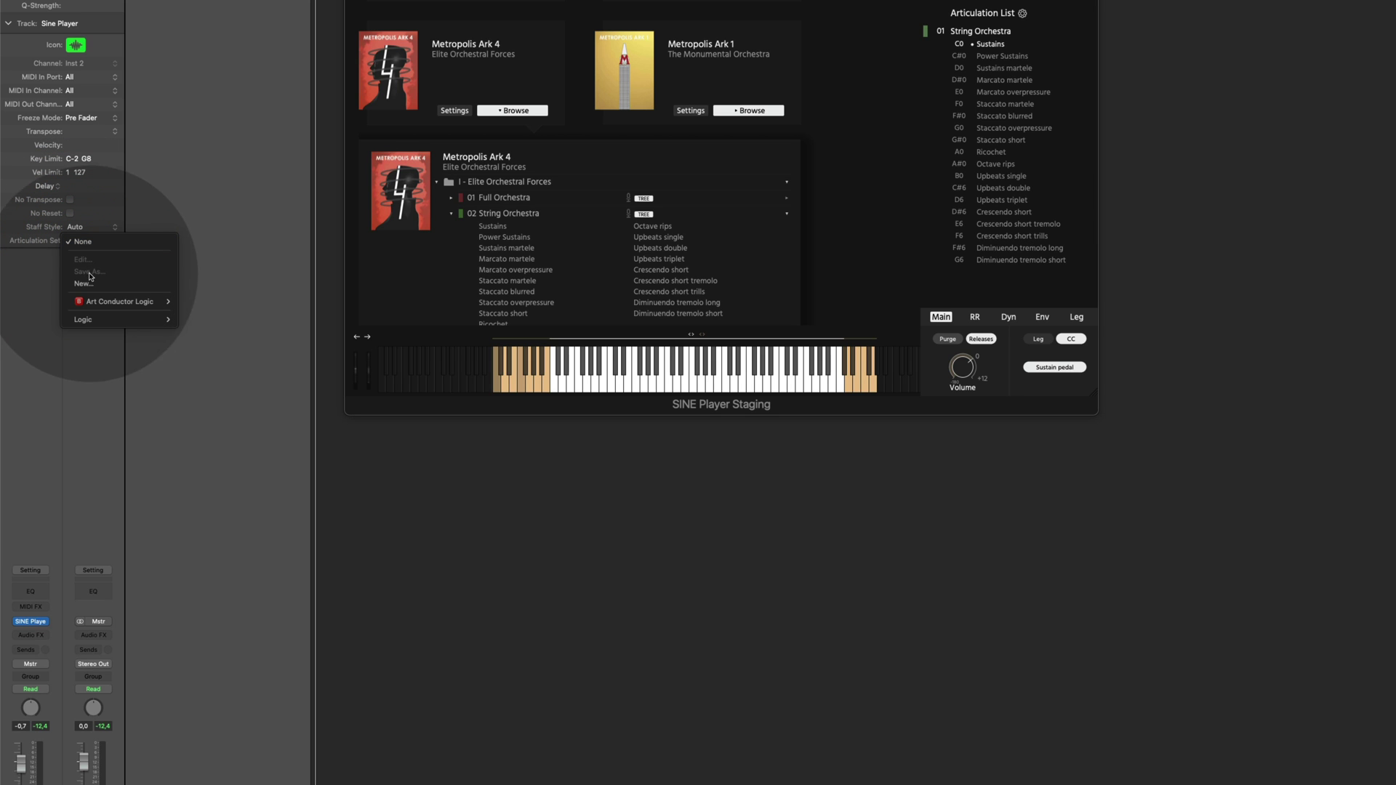
mouse_move(117, 301)
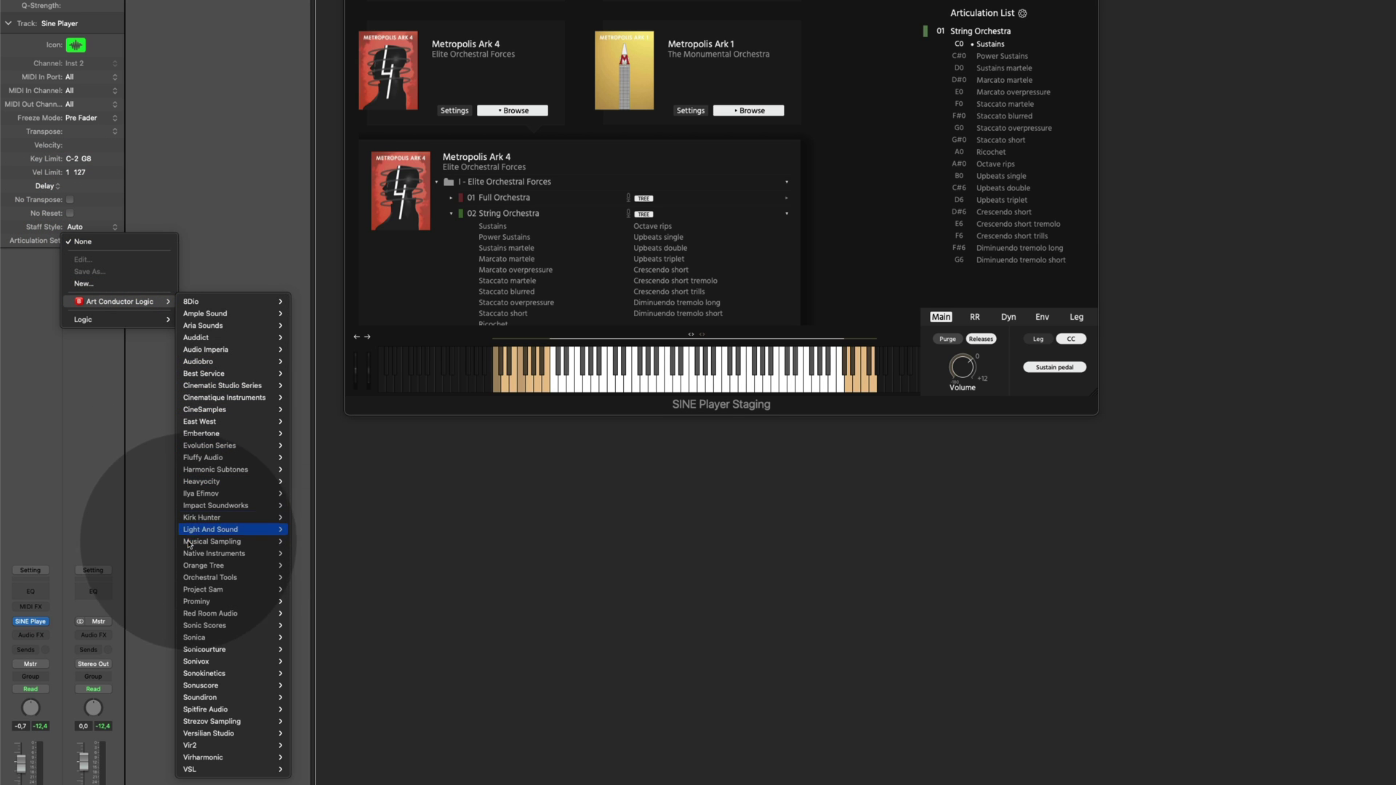
mouse_move(211, 577)
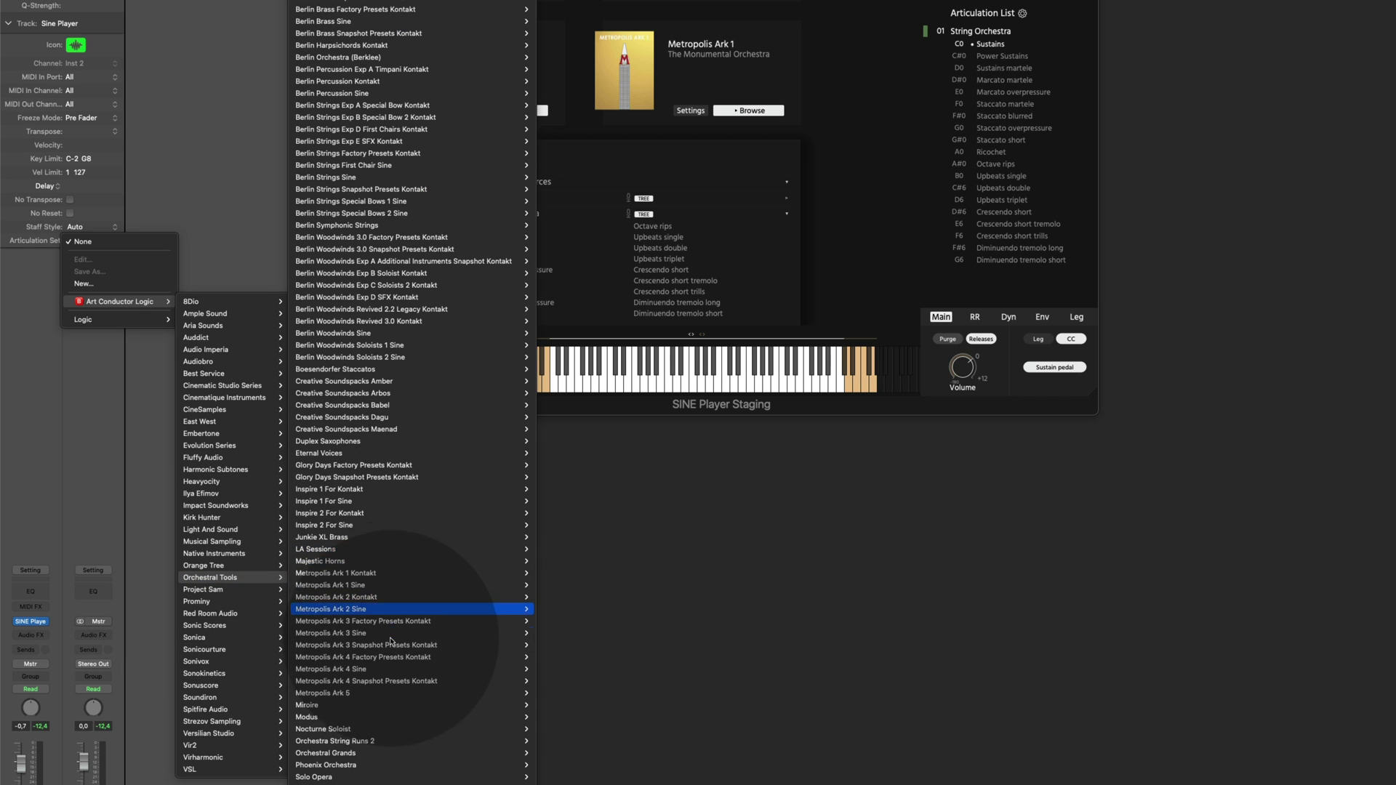
mouse_move(328, 668)
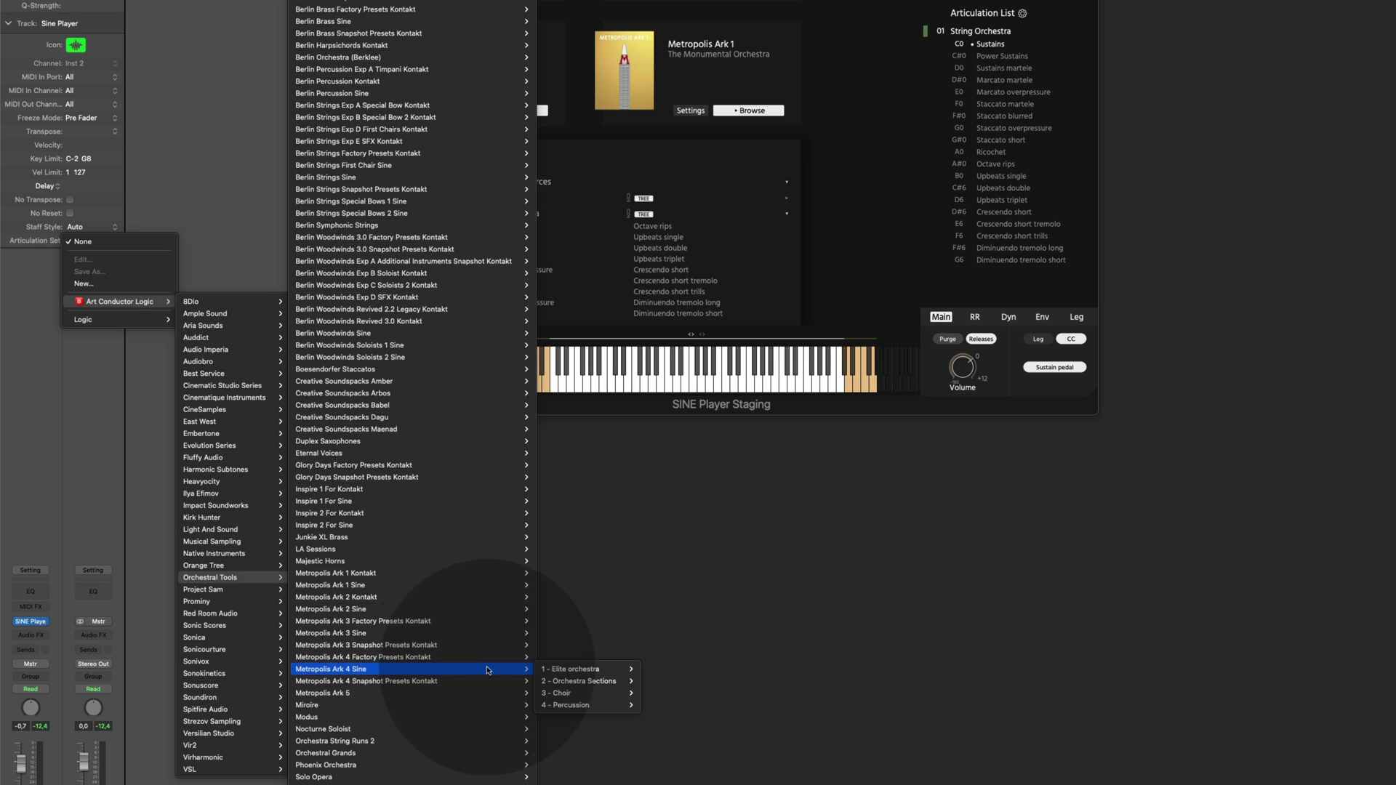
mouse_move(576, 668)
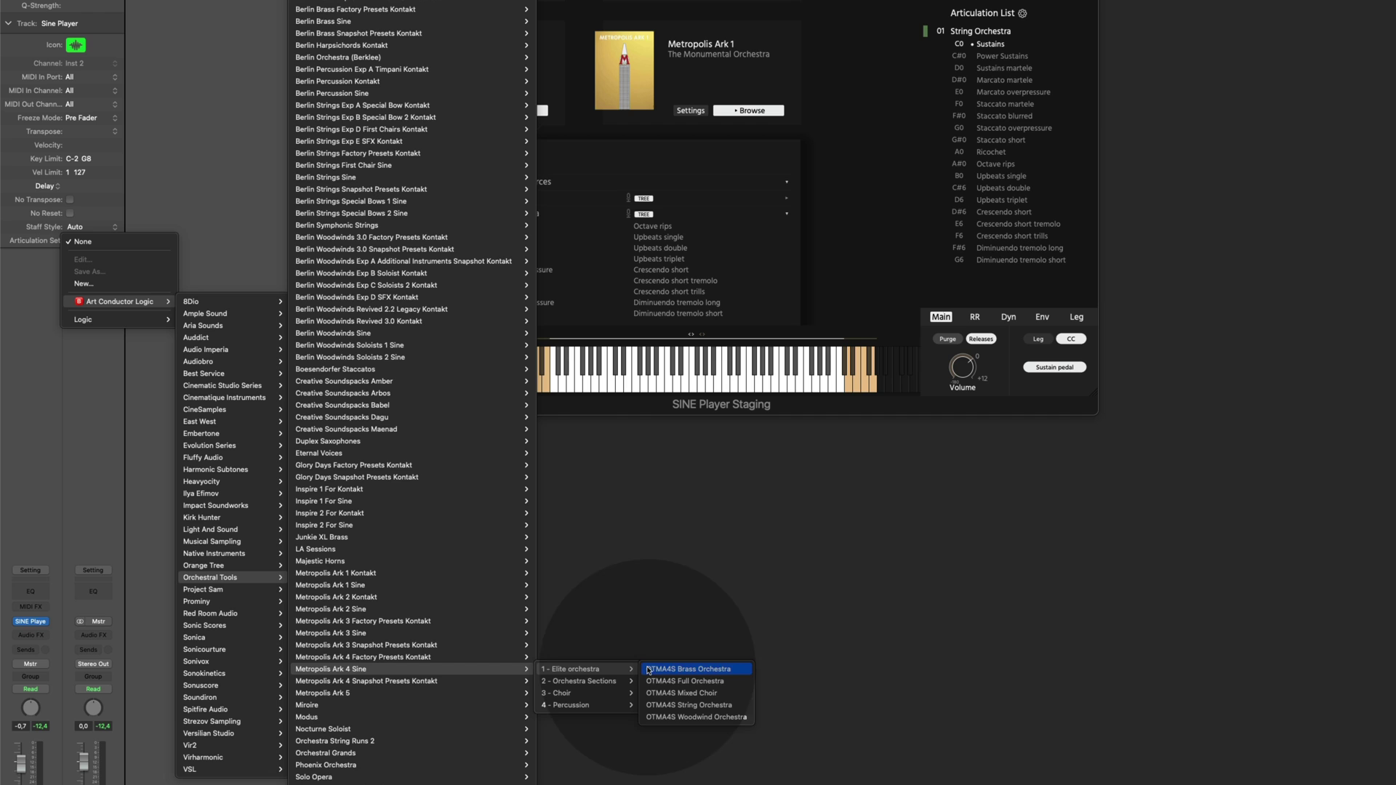
click(669, 708)
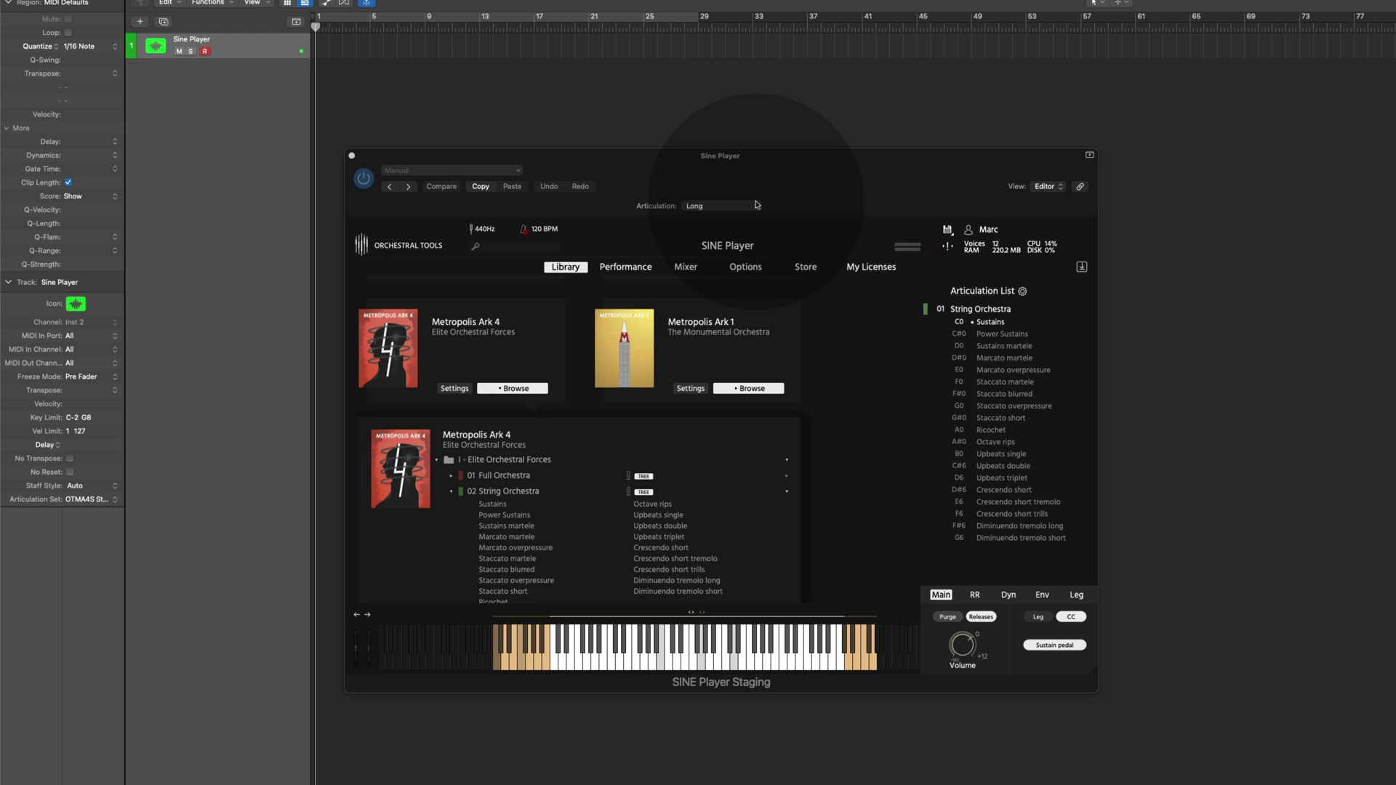
- Switch the strings' articulation to Staccatissimo
click(738, 207)
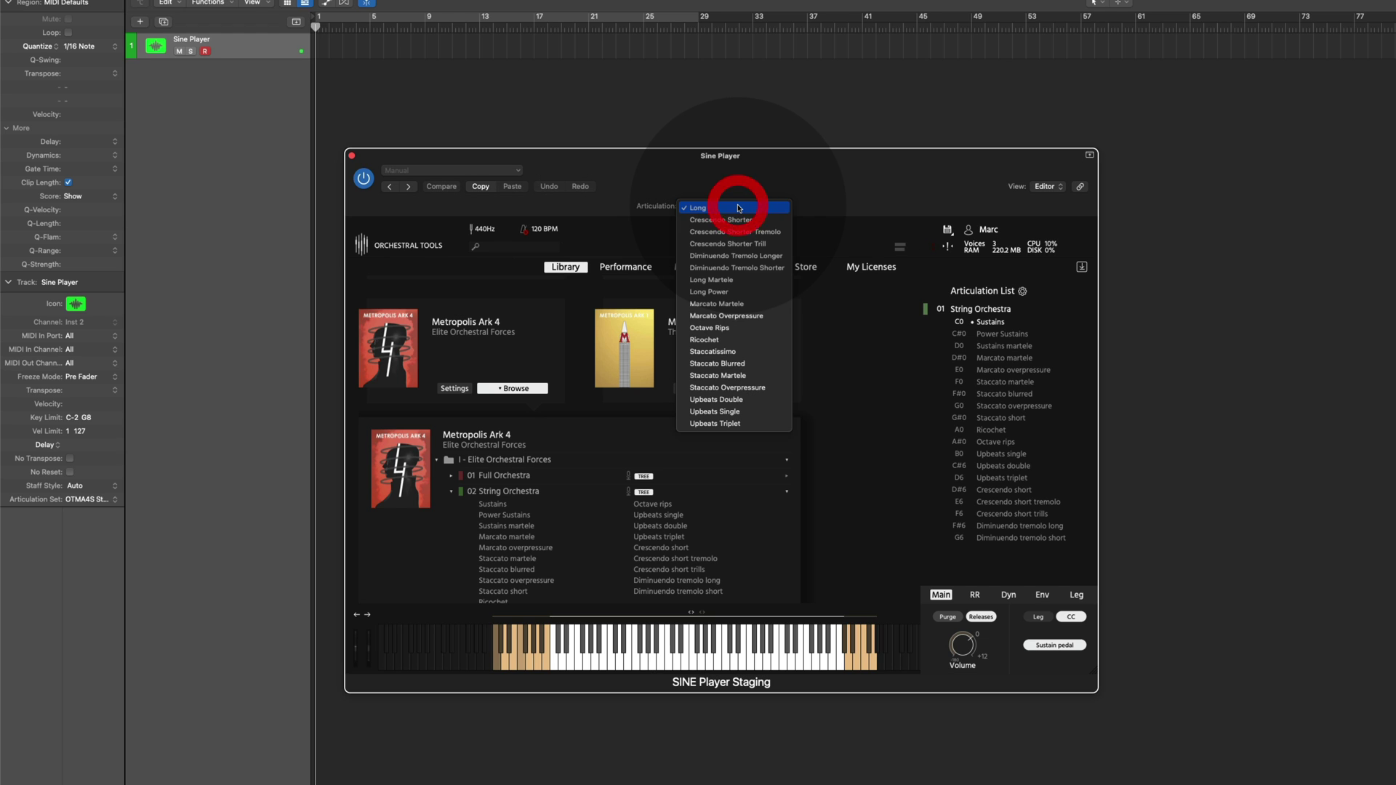
click(729, 352)
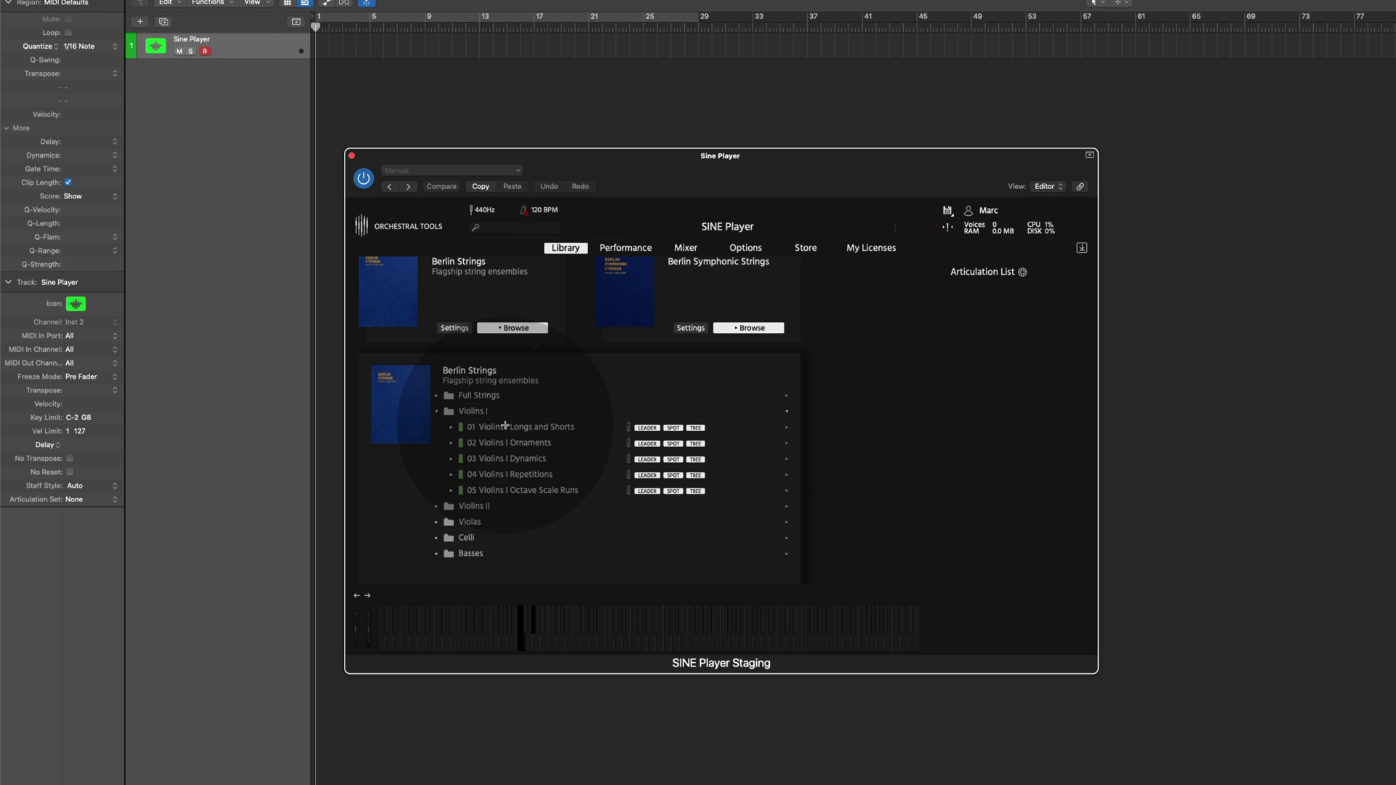
- Add Violins I Longs and Shorts, Ornaments, Repetitions and Octave Scale Runs to the Articulation List
drag(505, 426, 976, 332)
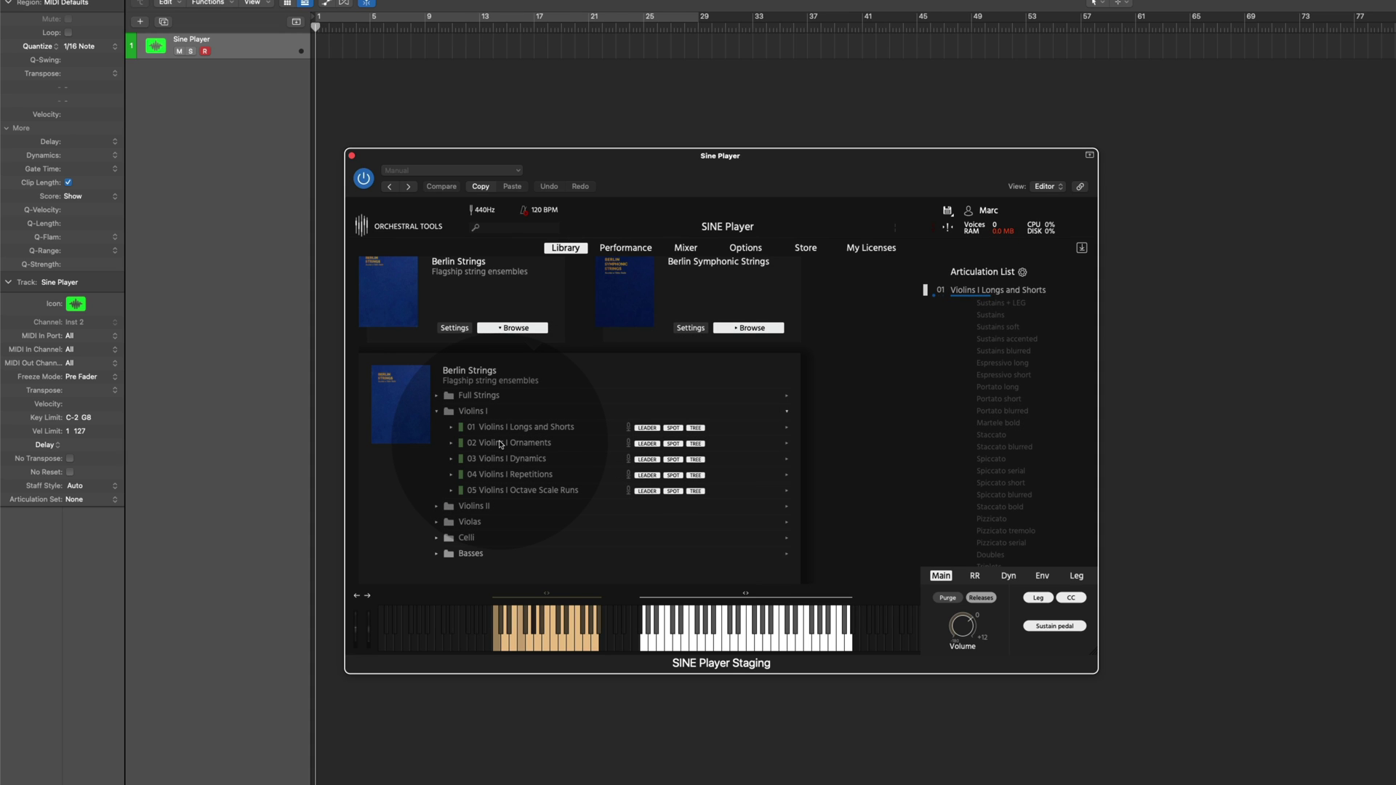
drag(500, 444, 939, 577)
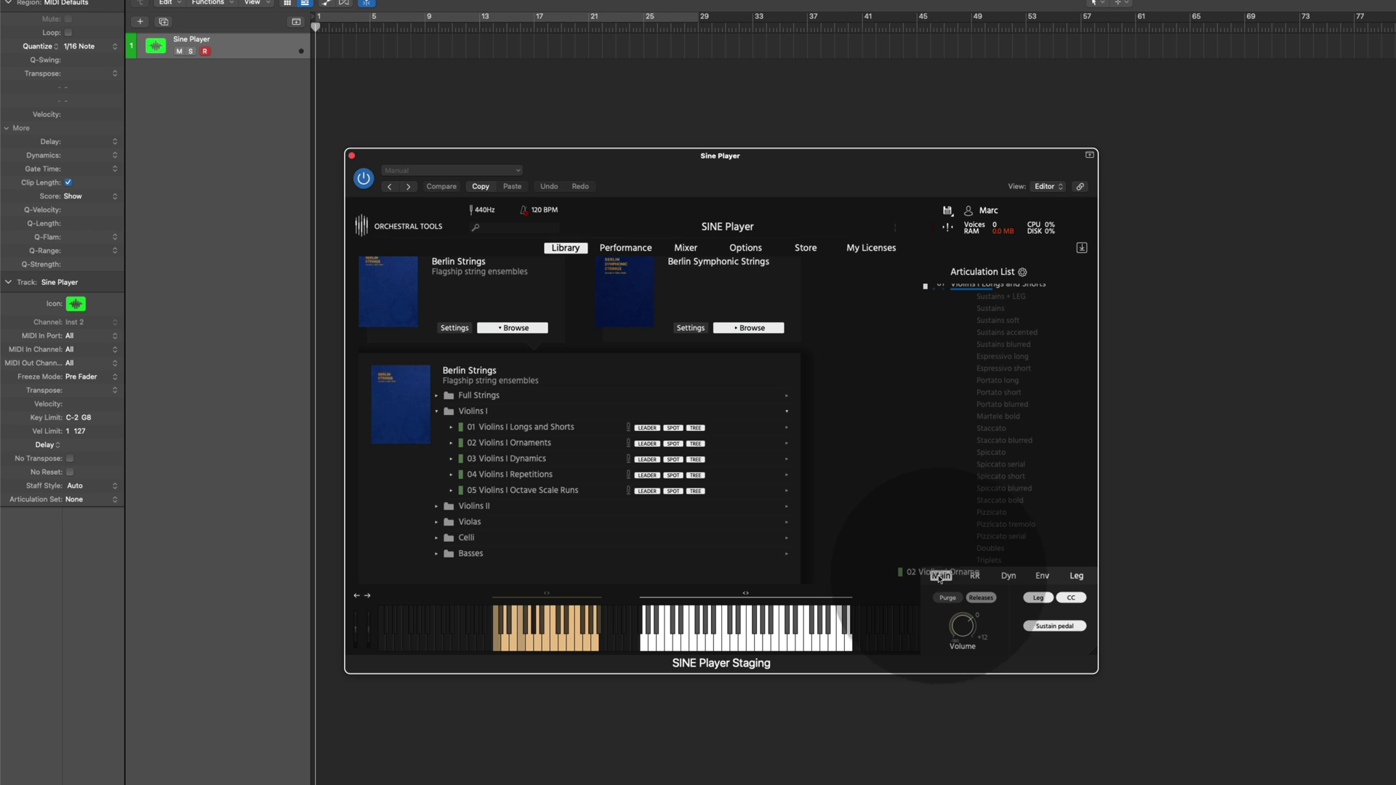
drag(939, 577, 941, 568)
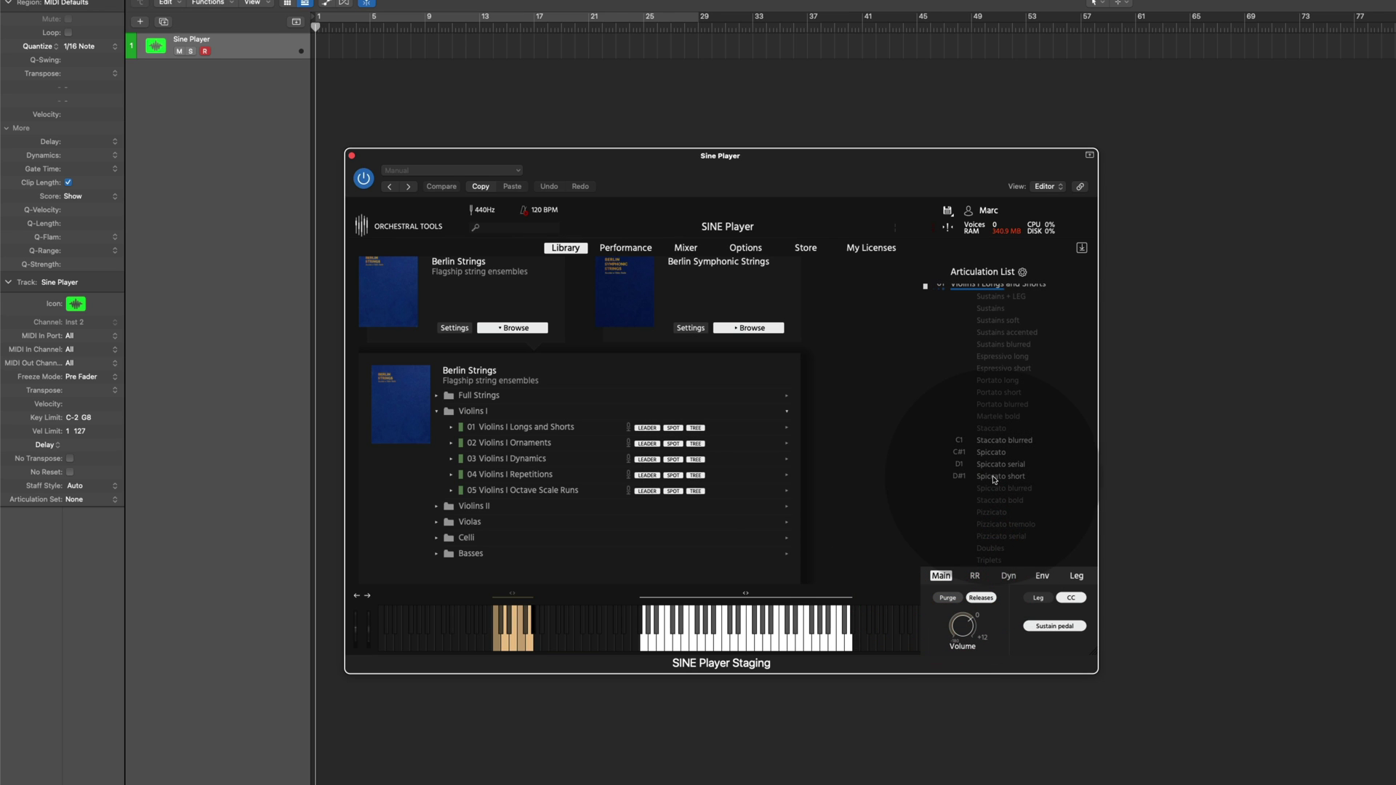
scroll(992, 480, down, 5)
drag(524, 459, 938, 562)
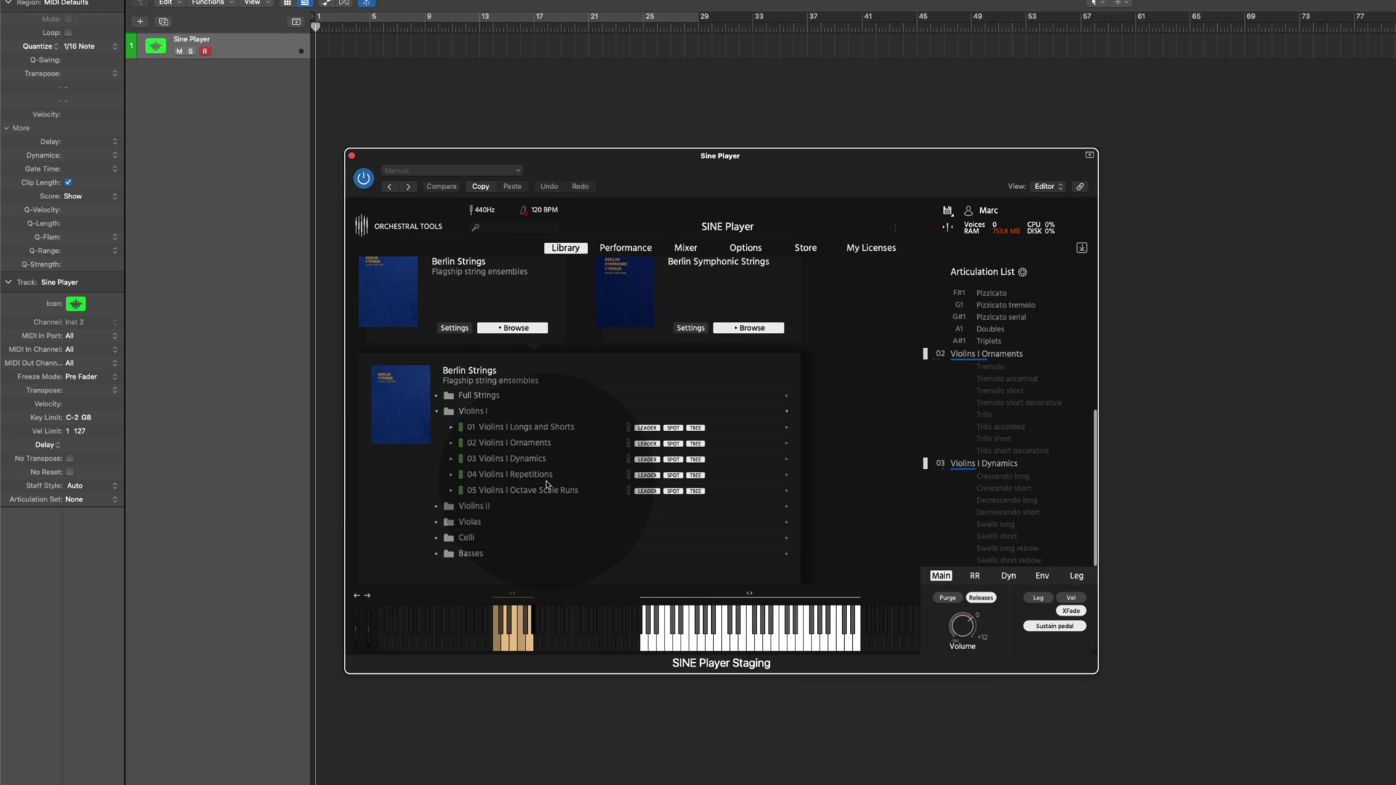
drag(546, 477, 1021, 524)
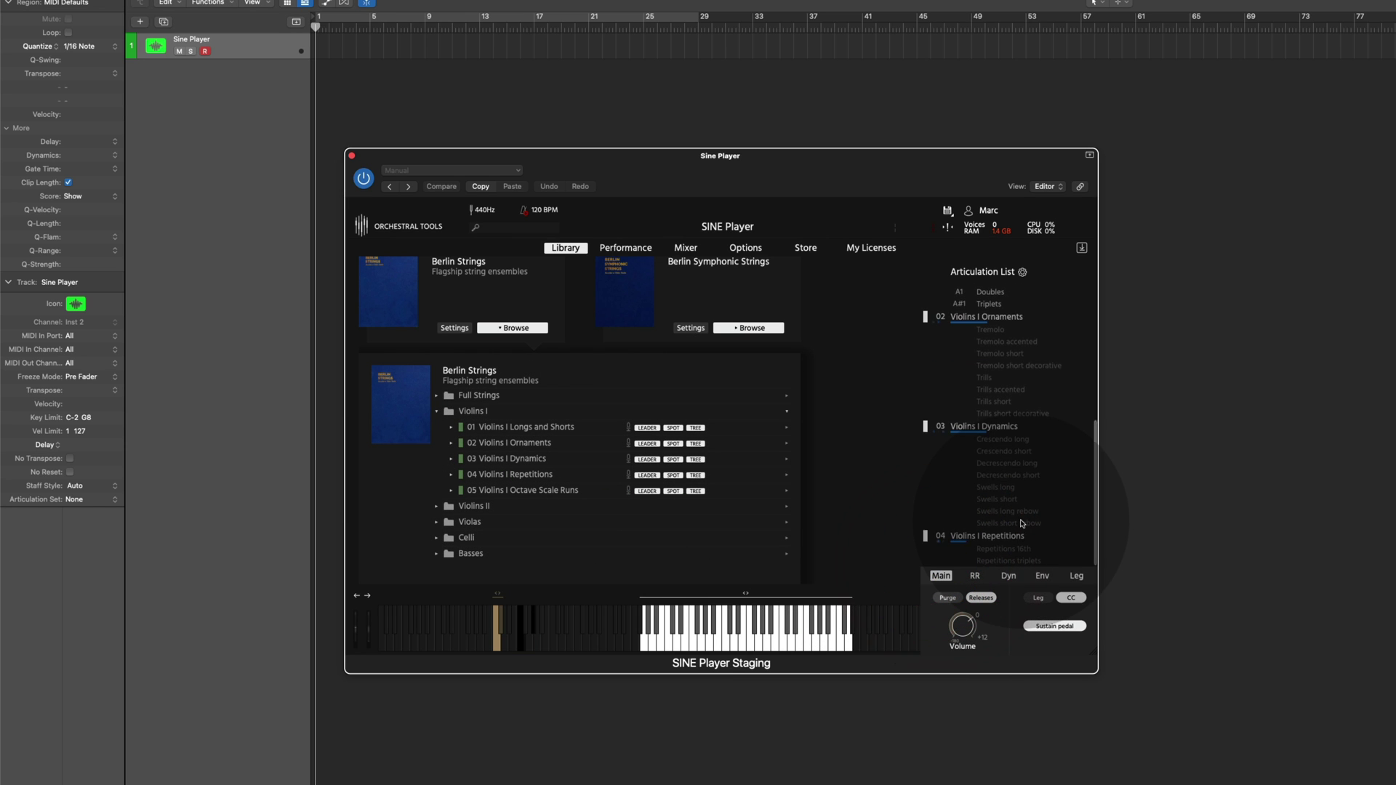
drag(523, 490, 938, 556)
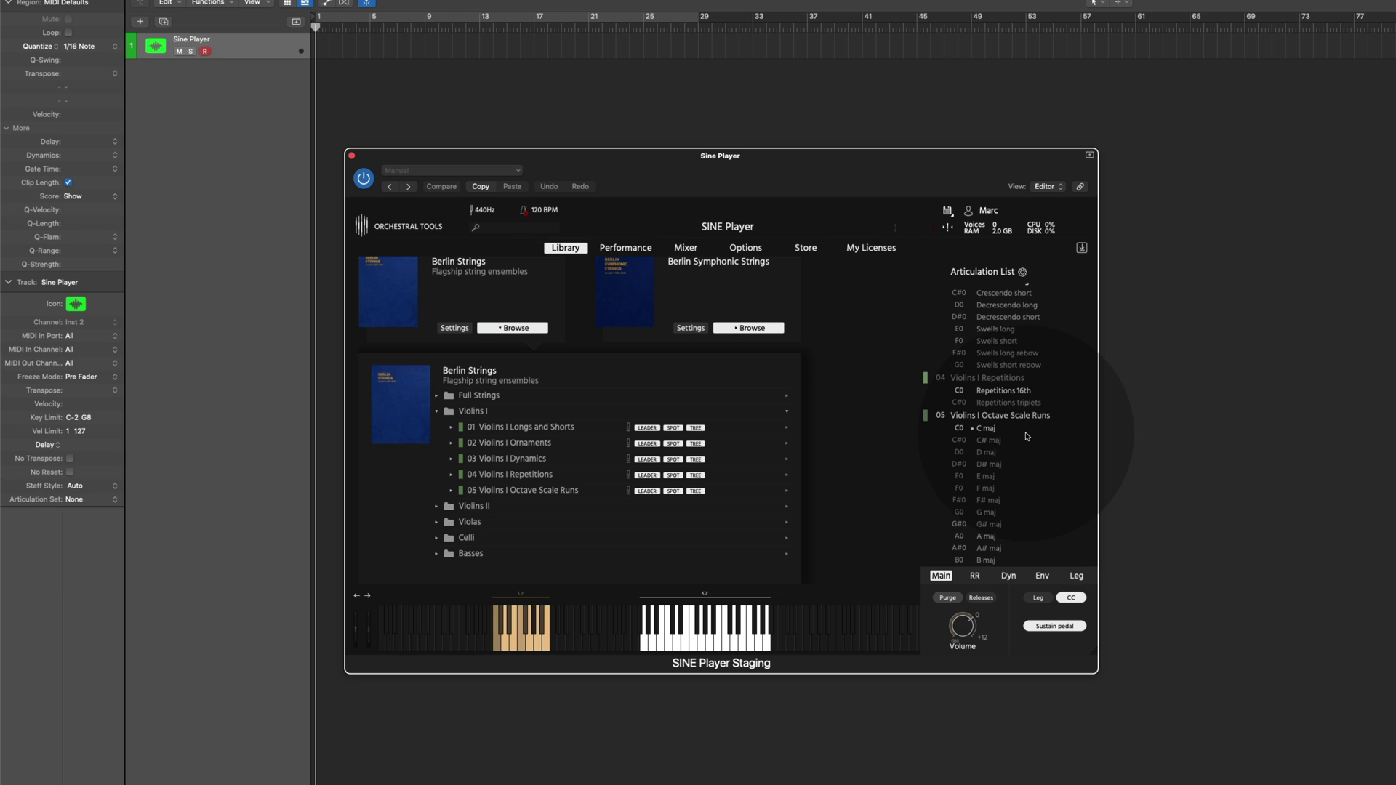
scroll(1025, 437, up, 5)
scroll(1026, 437, up, 5)
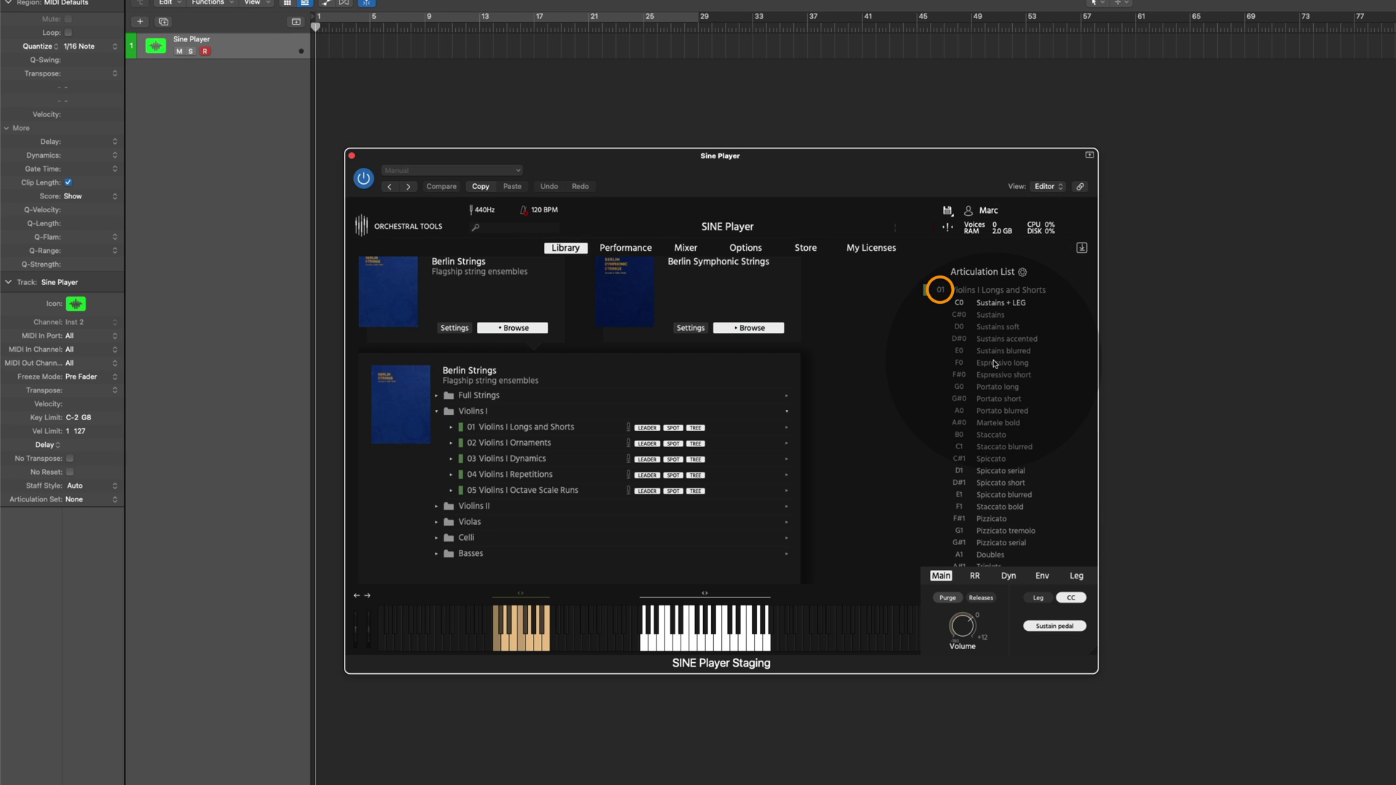
scroll(993, 363, down, 10)
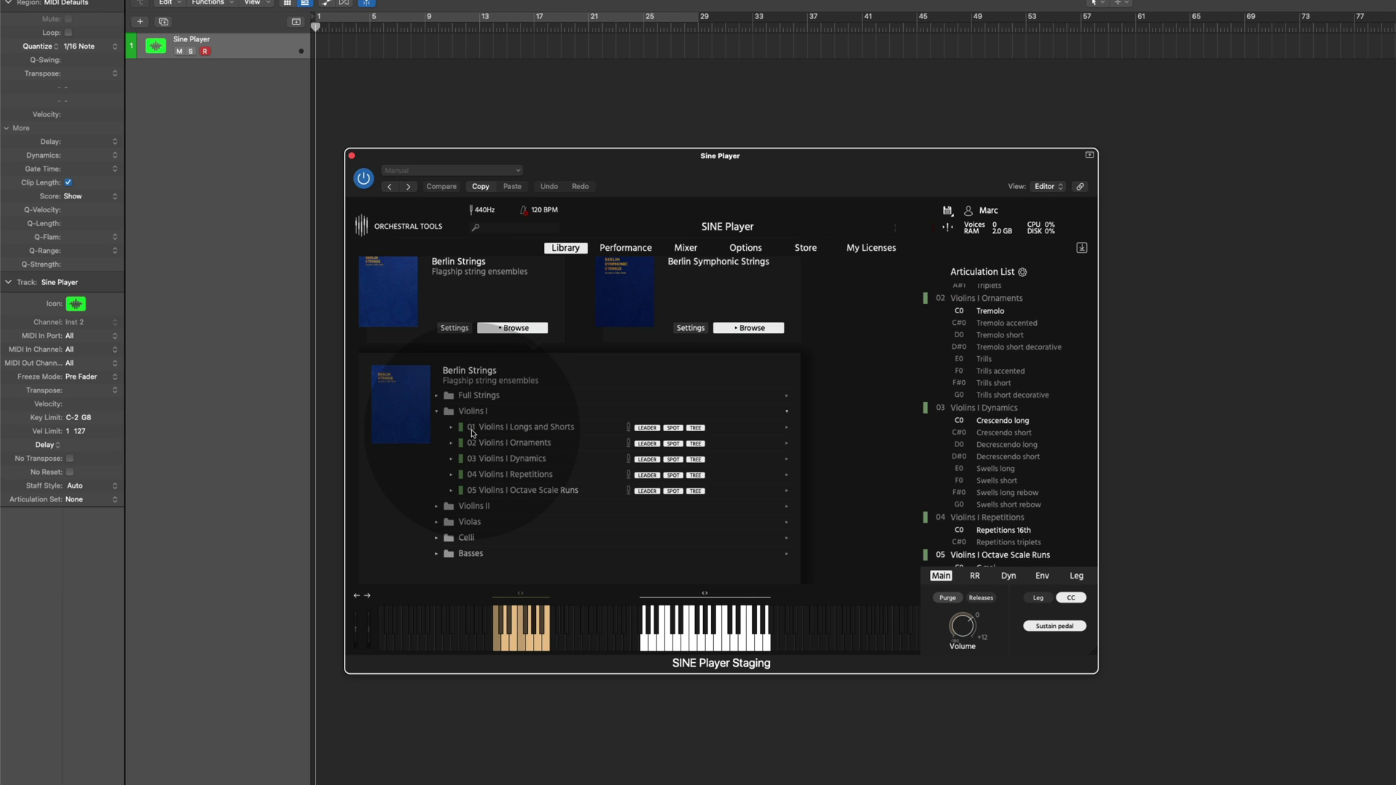
- Assign the OTBSS Violins 1 CB -MC articulation set to the track
click(79, 345)
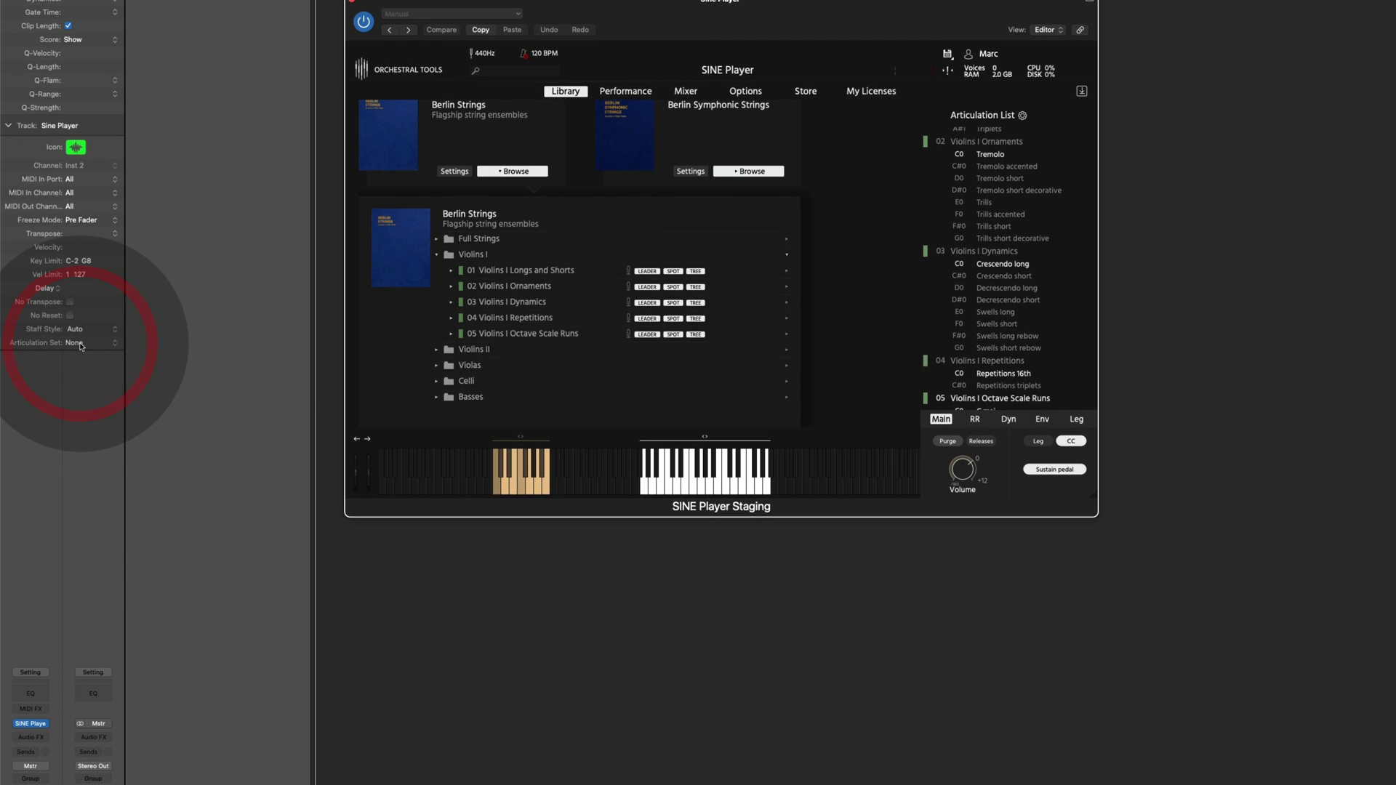
click(80, 345)
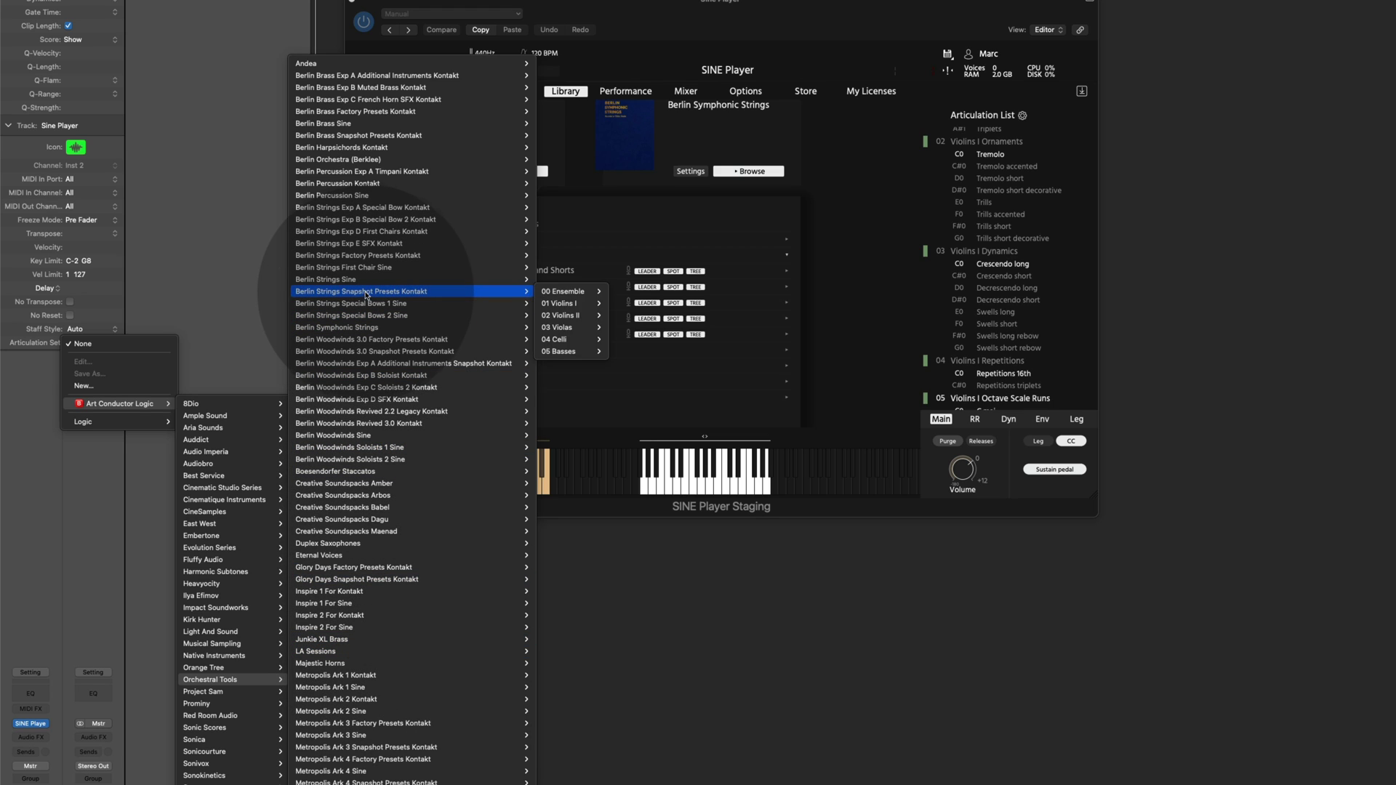
mouse_move(196, 248)
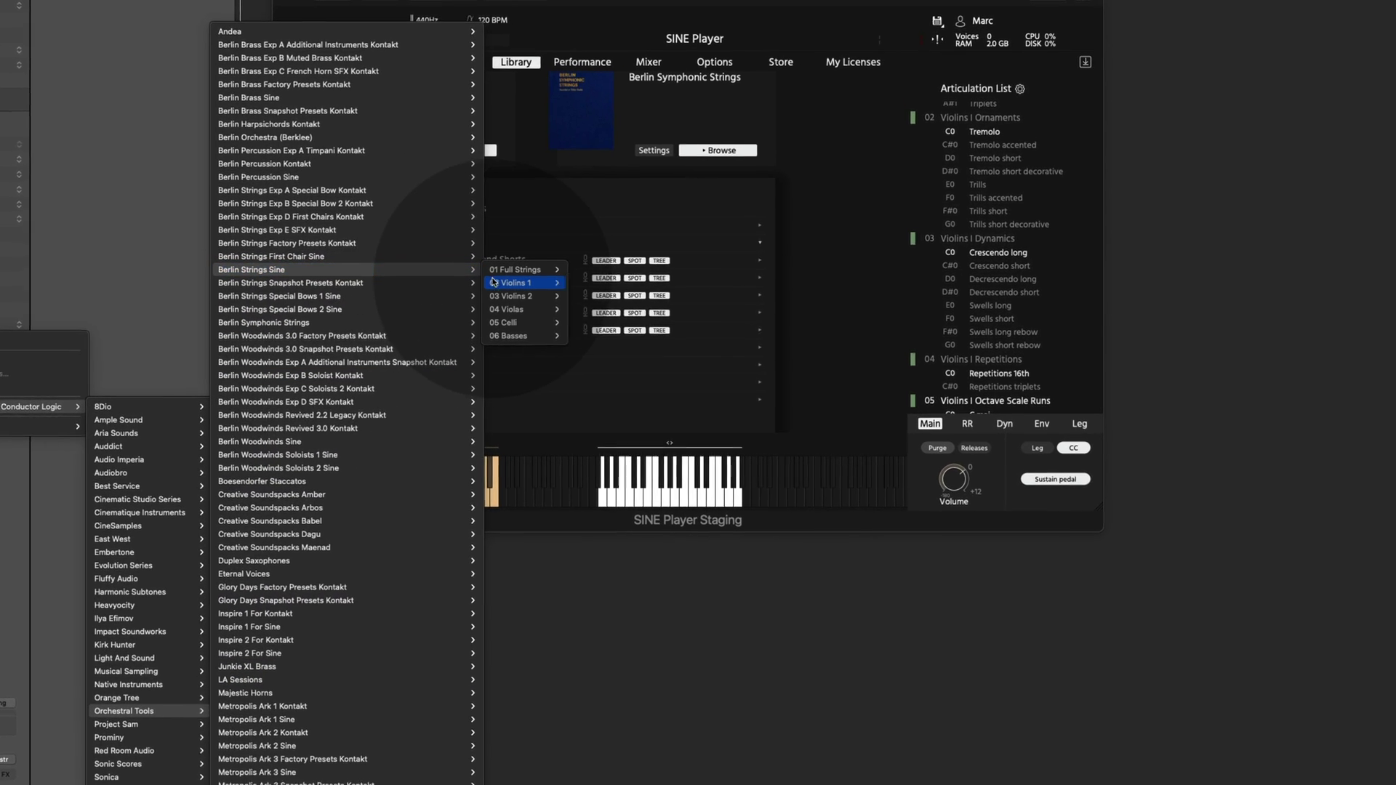
mouse_move(399, 264)
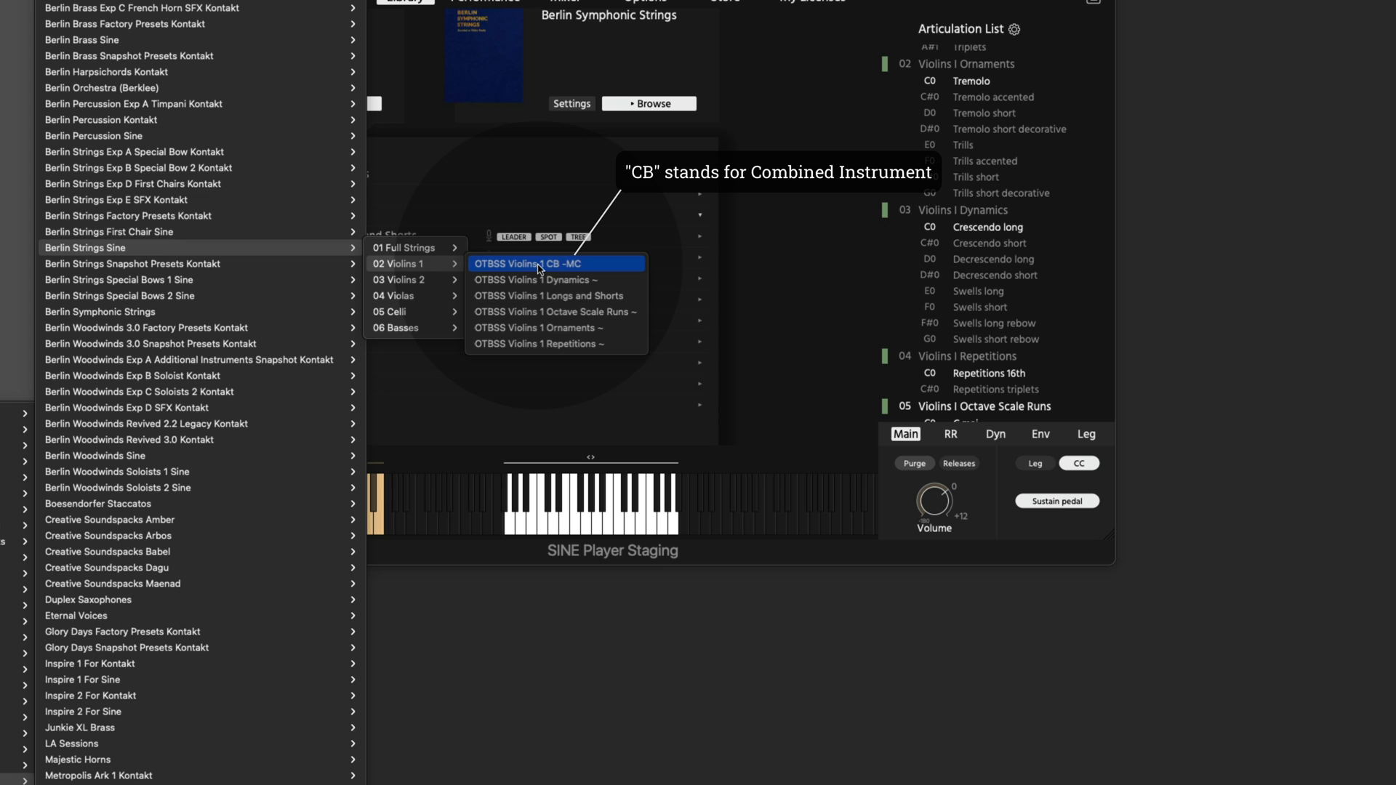
click(537, 269)
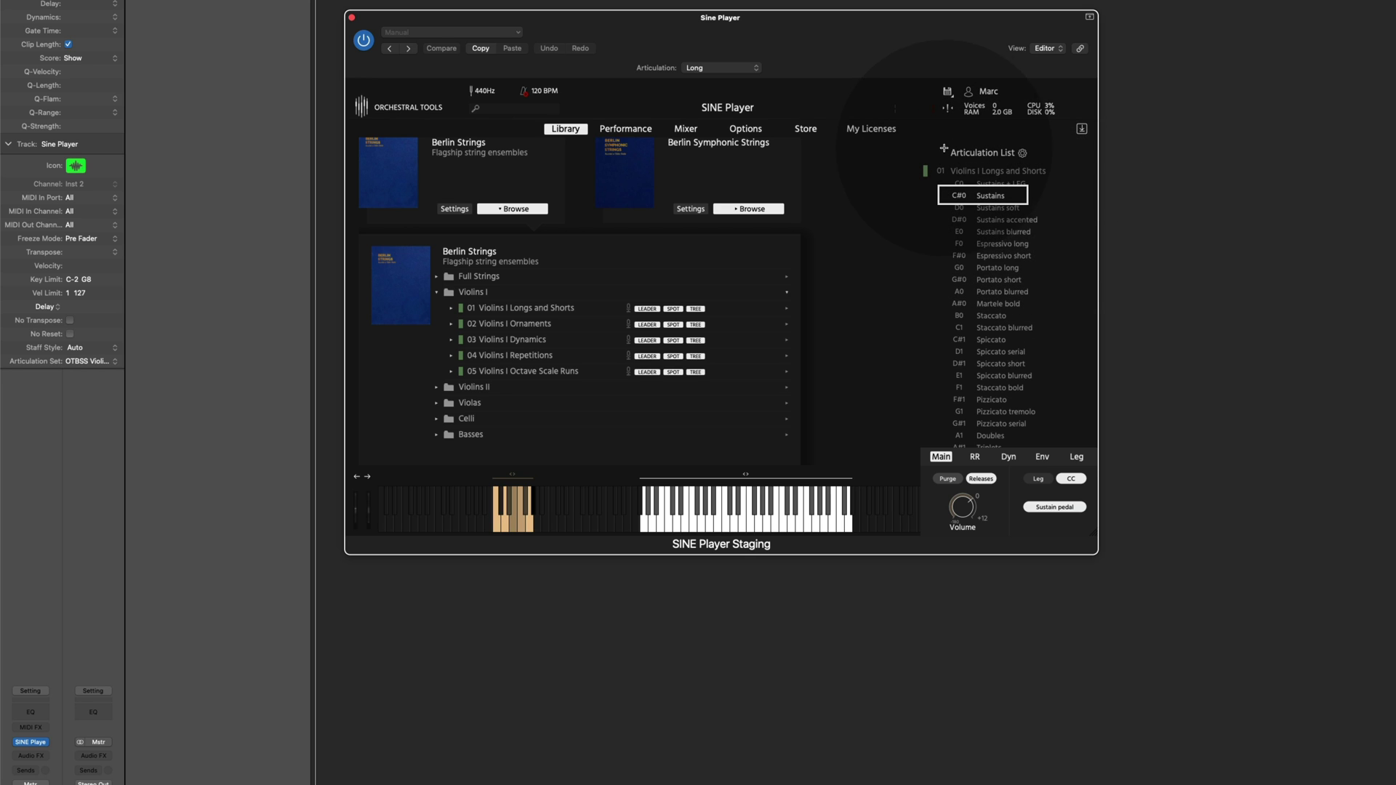
- Change the track's articulation from Long to Tremolo
click(714, 68)
scroll(713, 265, down, 3)
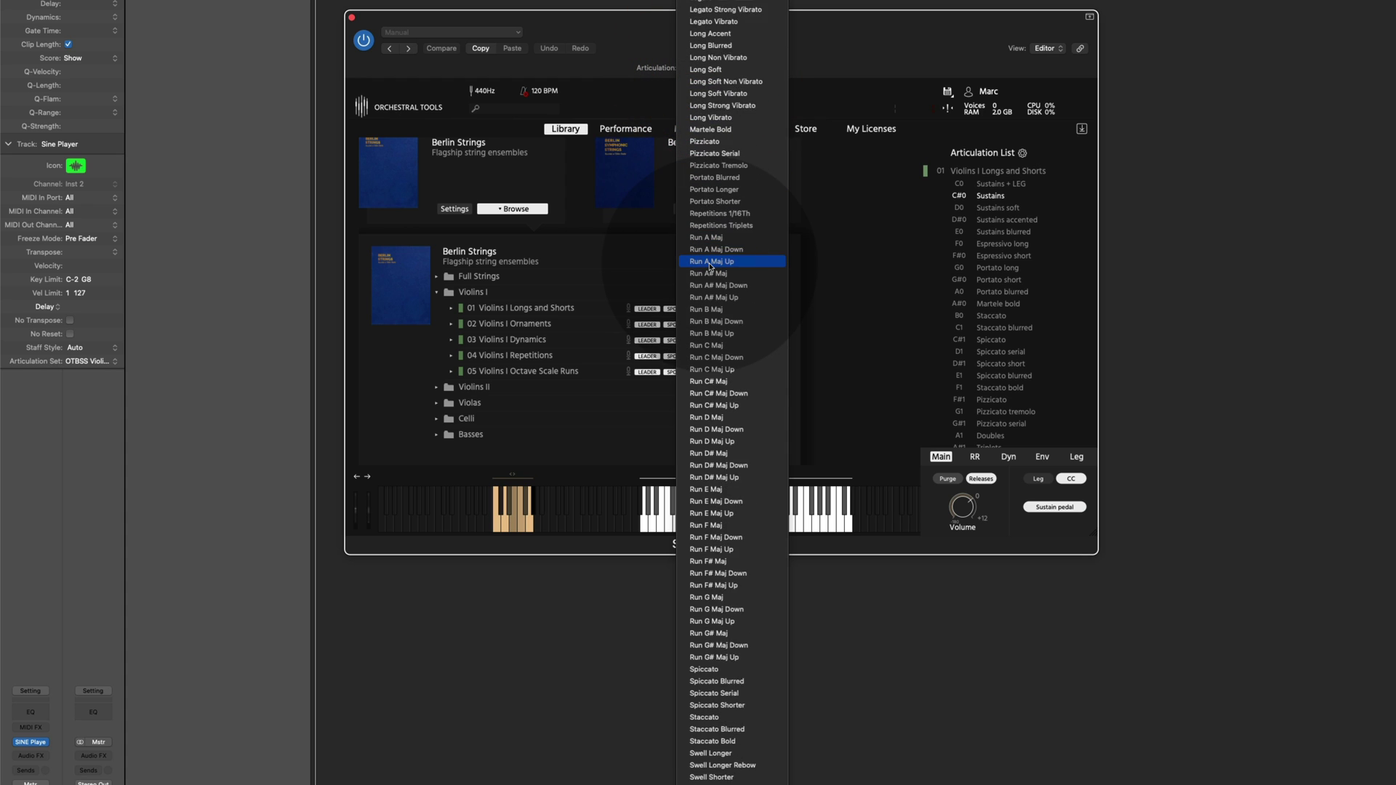
scroll(711, 266, down, 2)
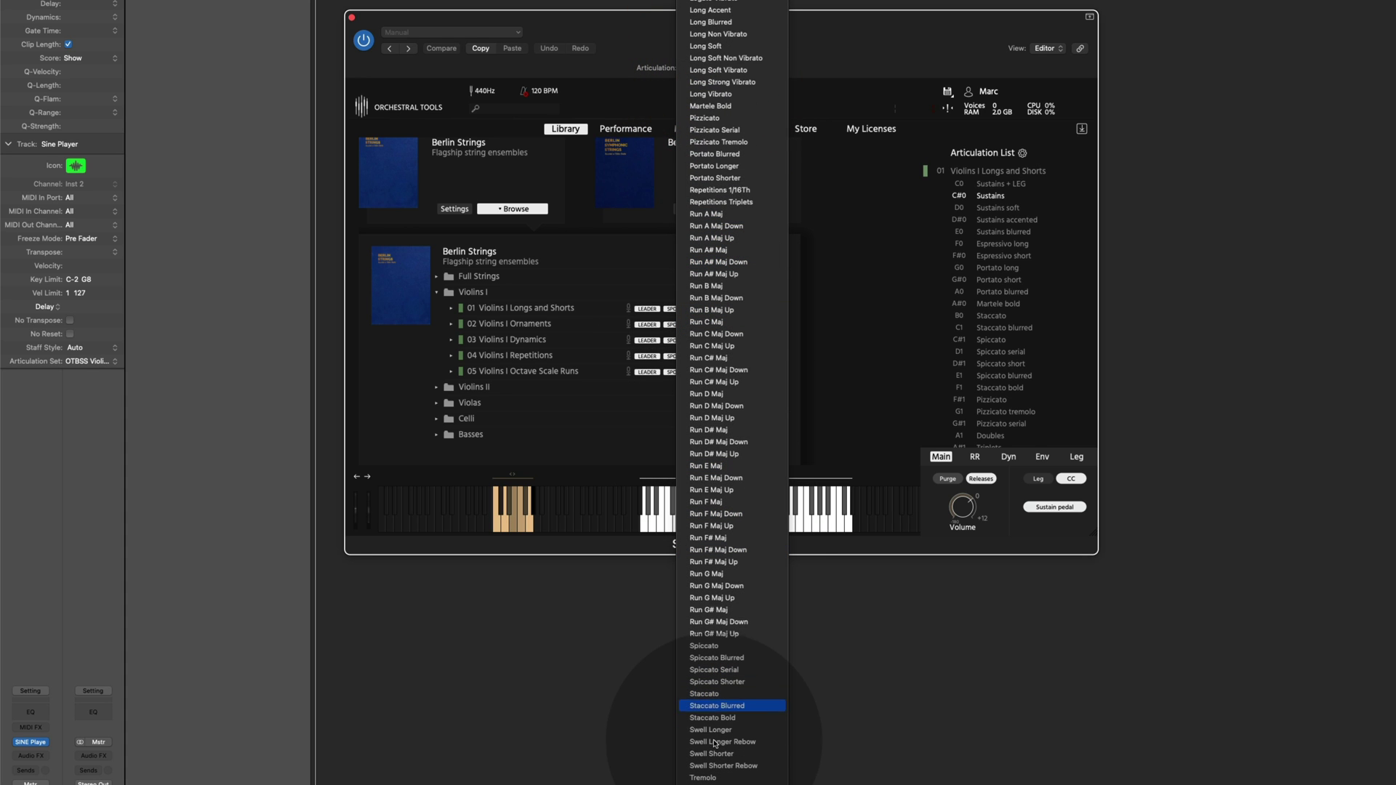
click(714, 778)
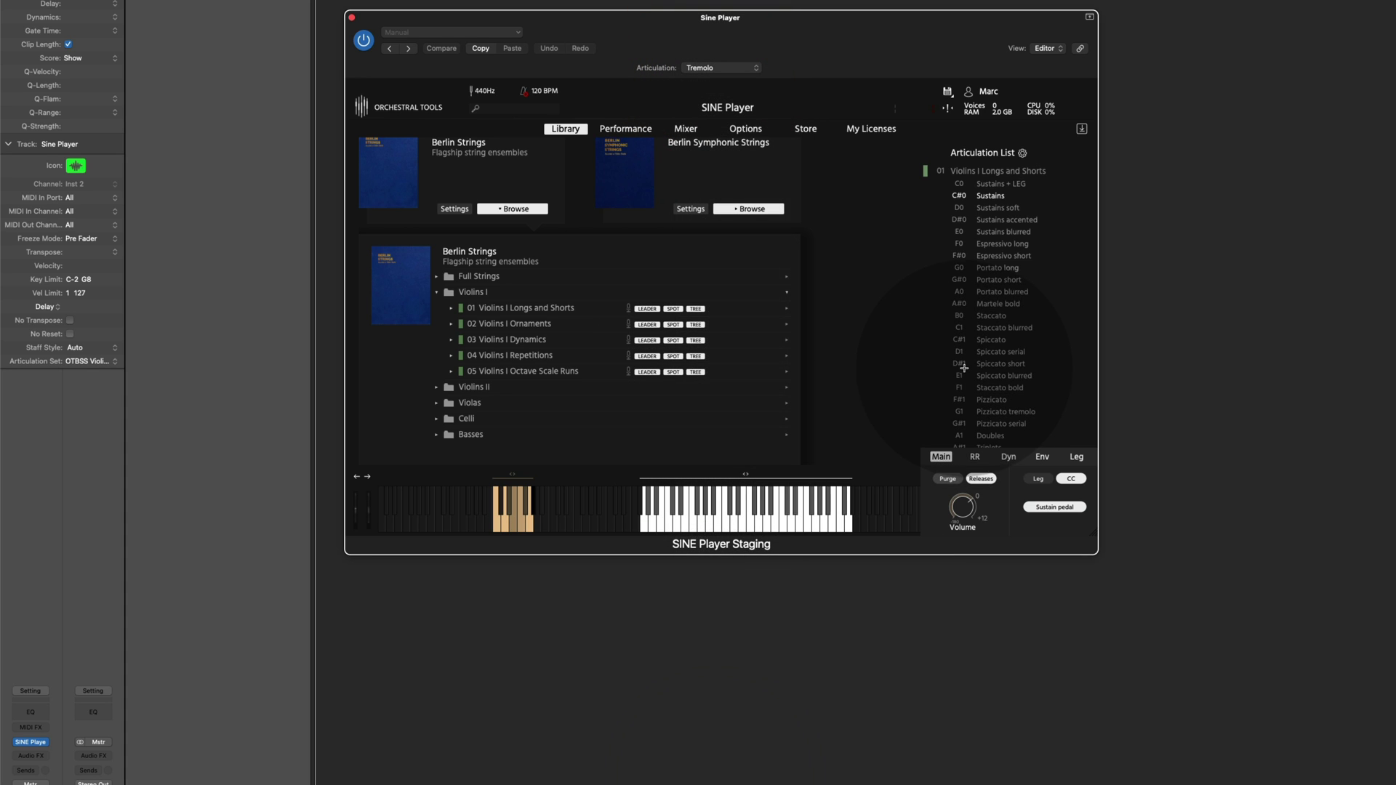
scroll(976, 336, down, 5)
scroll(977, 337, down, 2)
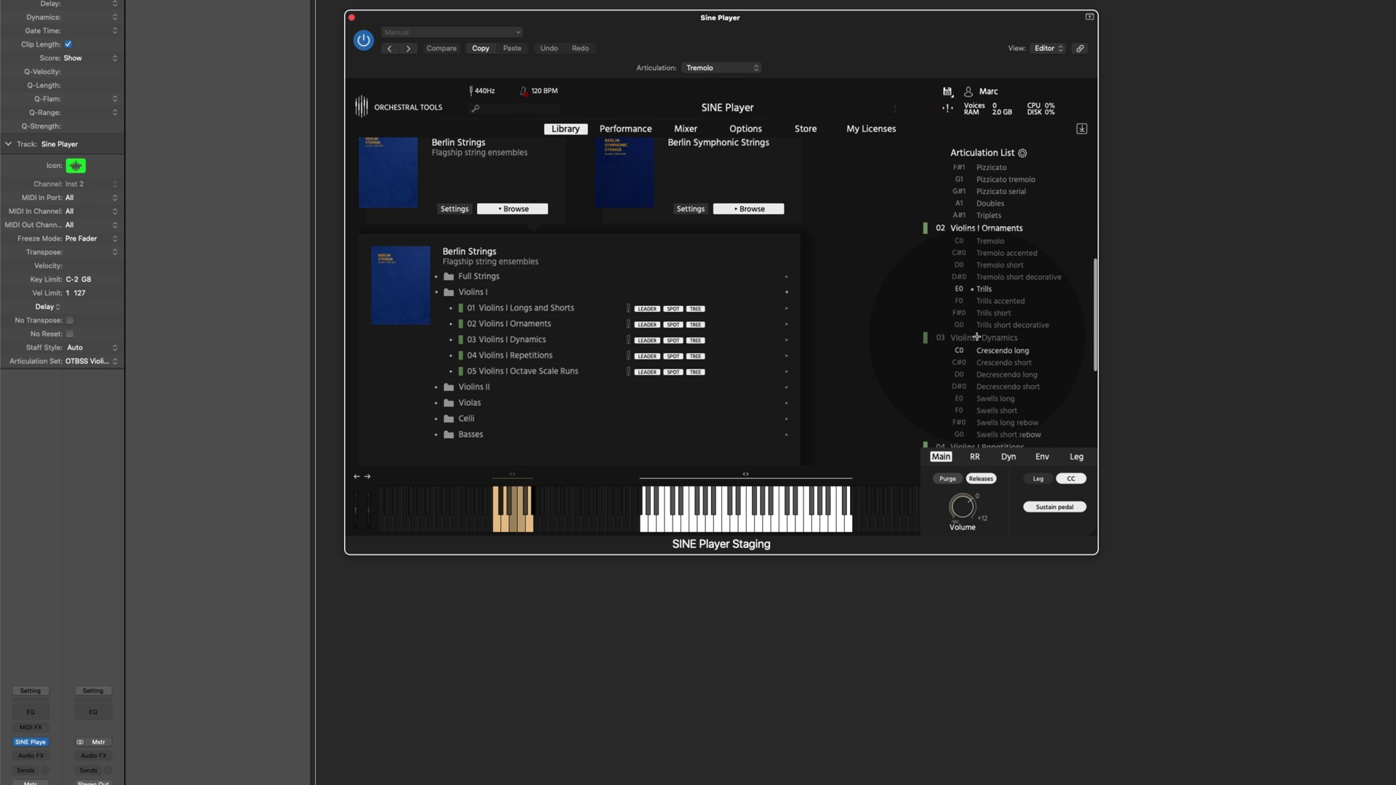